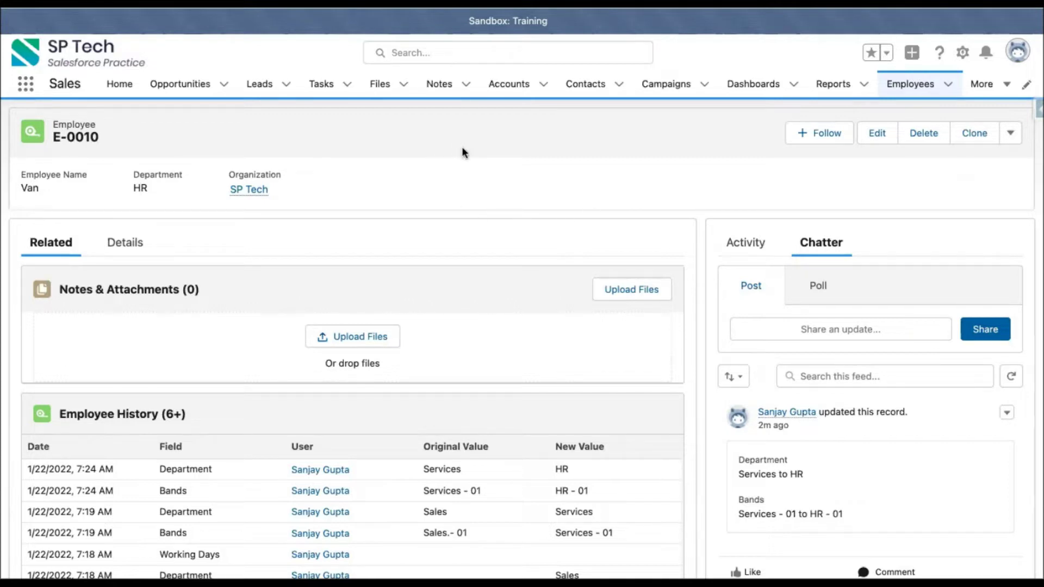
Open the Employees list and switch it to the All list view
click(909, 85)
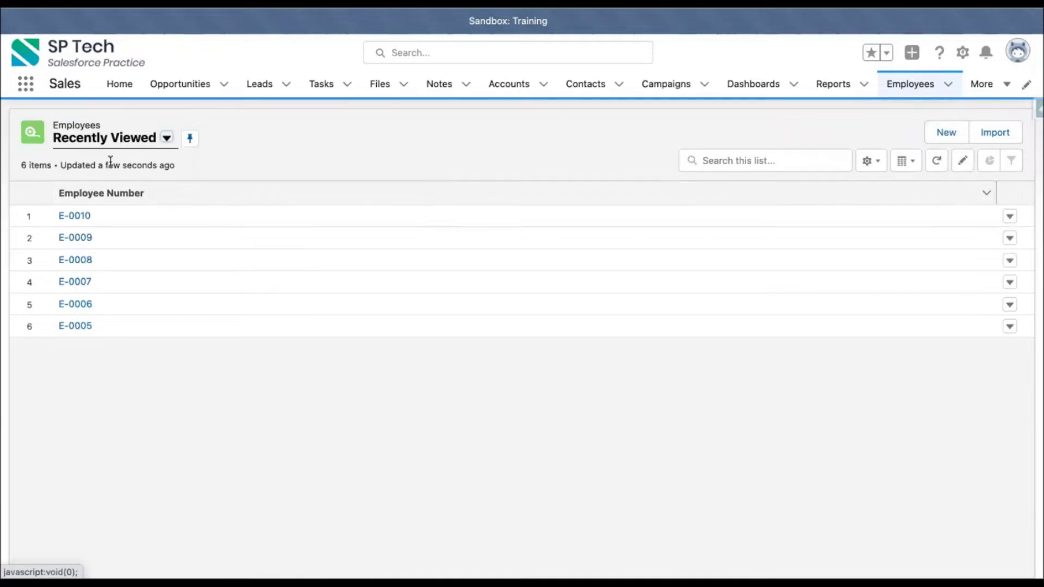
click(167, 140)
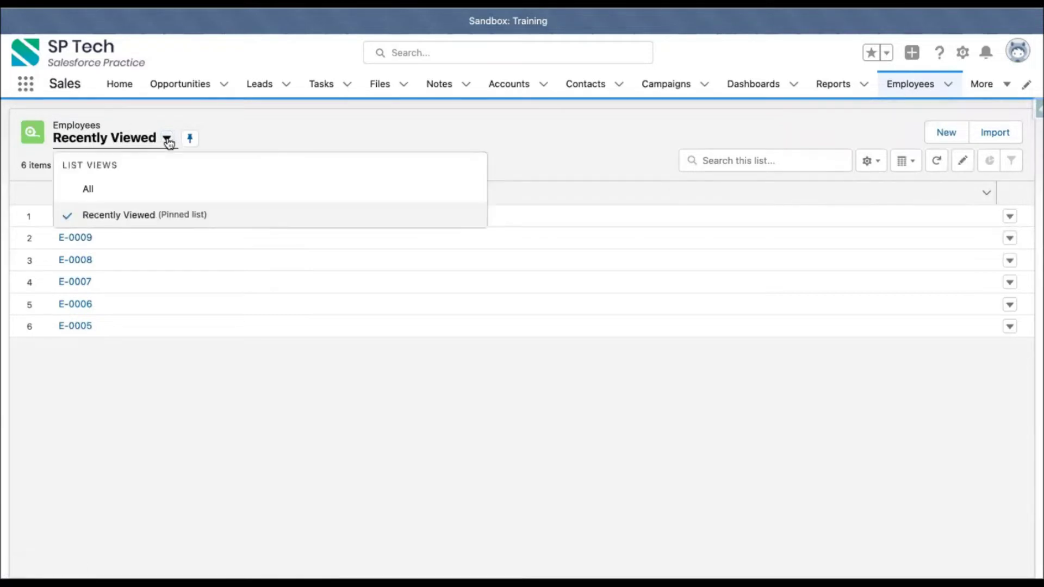
click(119, 214)
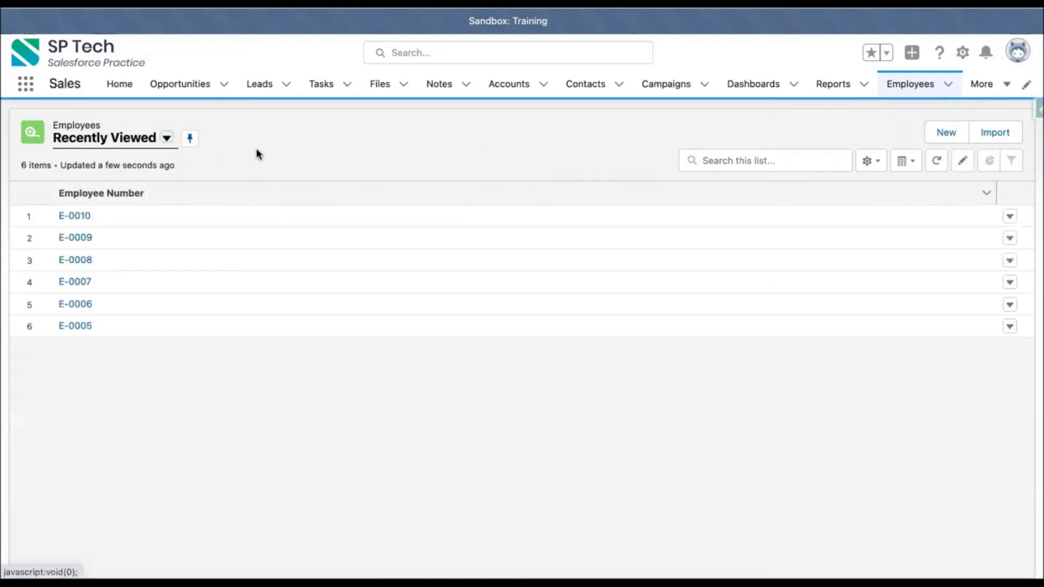
click(166, 137)
click(124, 187)
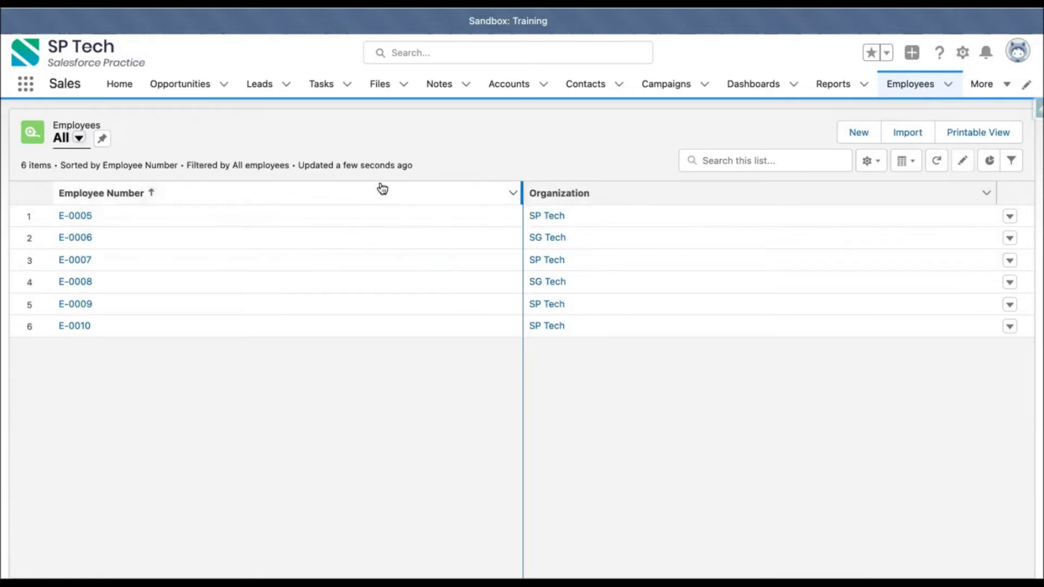
Add Department and Bands to the visible fields of the All list view and save
click(871, 162)
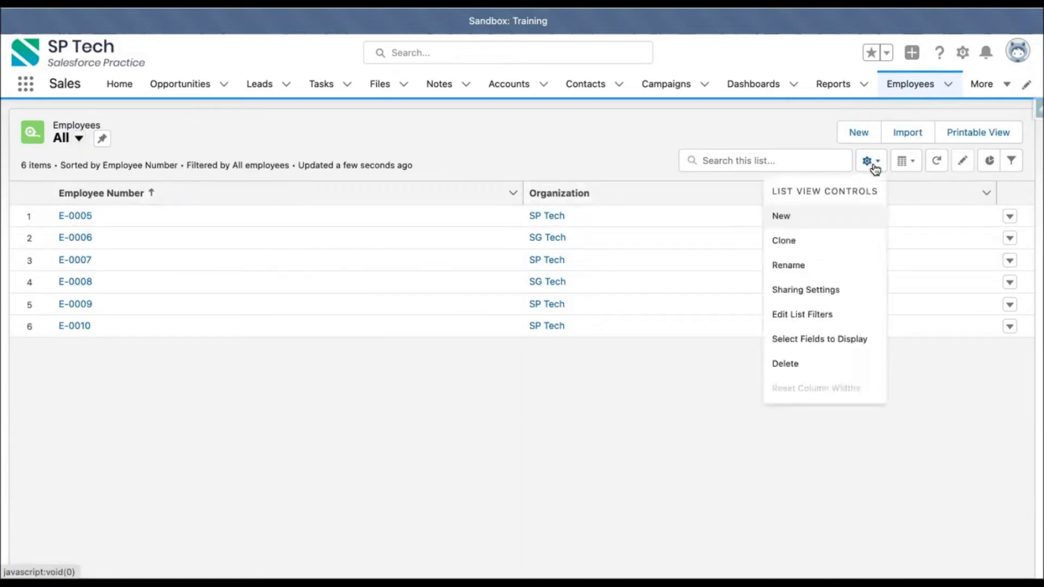
click(827, 339)
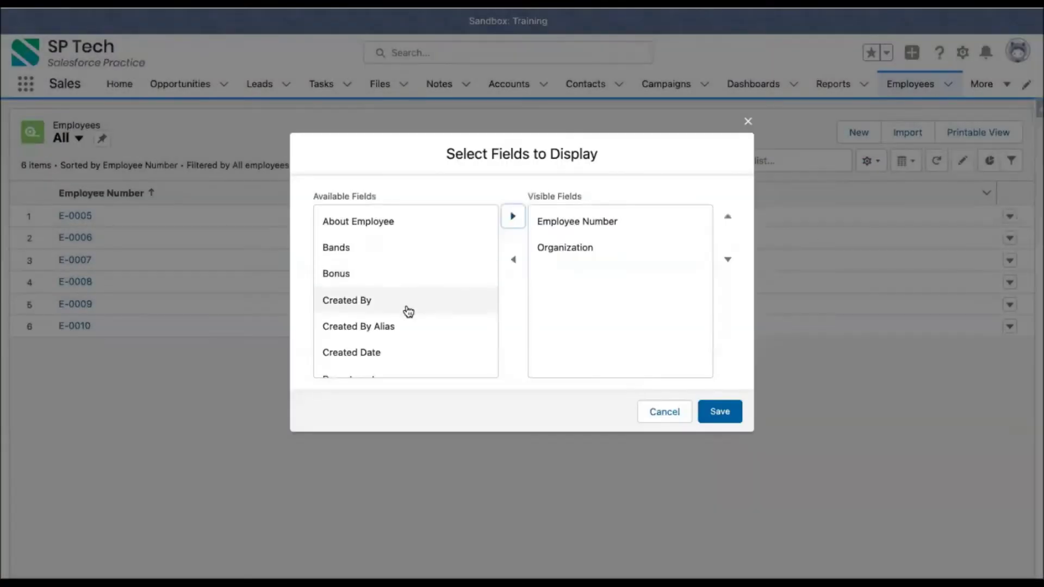
scroll(408, 311, down, 4)
click(373, 258)
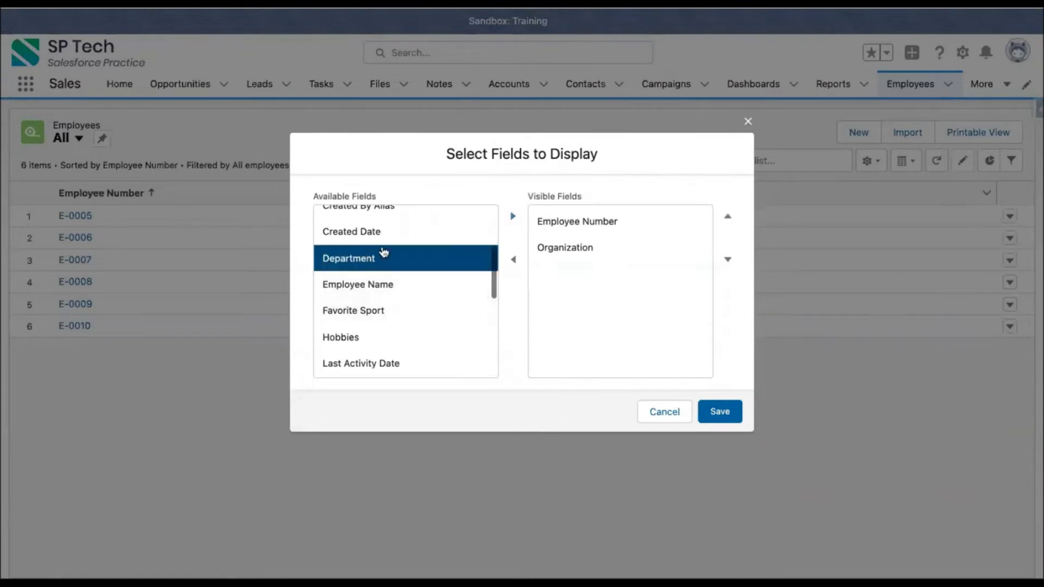
click(513, 217)
scroll(392, 289, up, 2)
click(385, 220)
scroll(387, 222, up, 2)
click(380, 240)
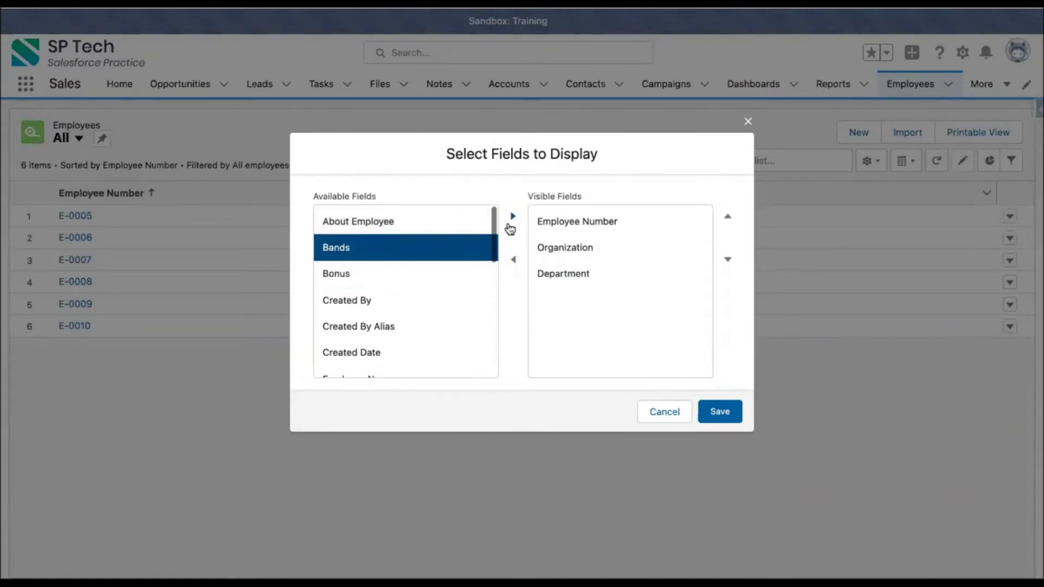
click(512, 216)
click(726, 412)
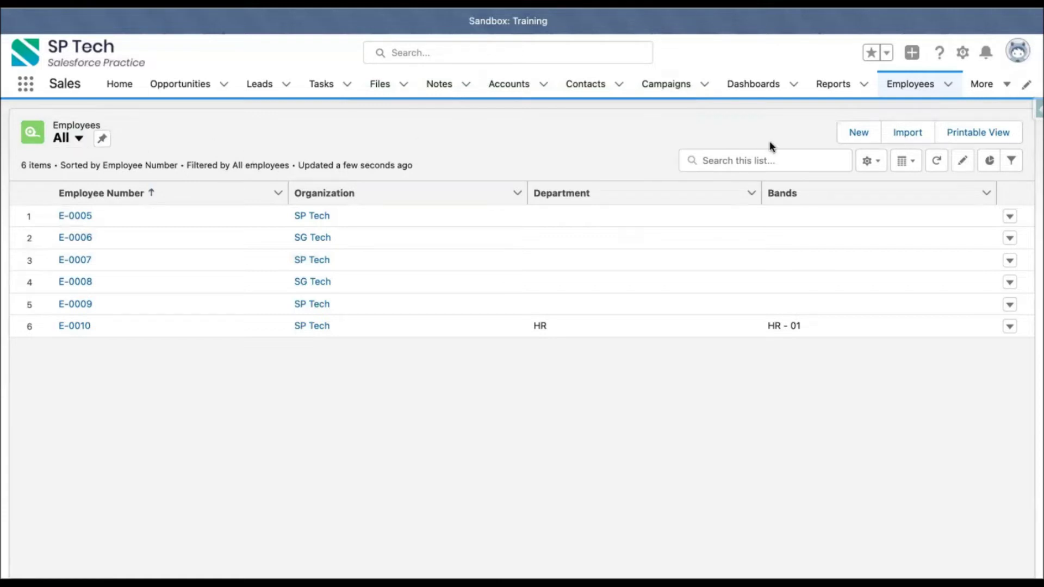
Create a new Employees list view named HR Employees that all users can see
click(874, 165)
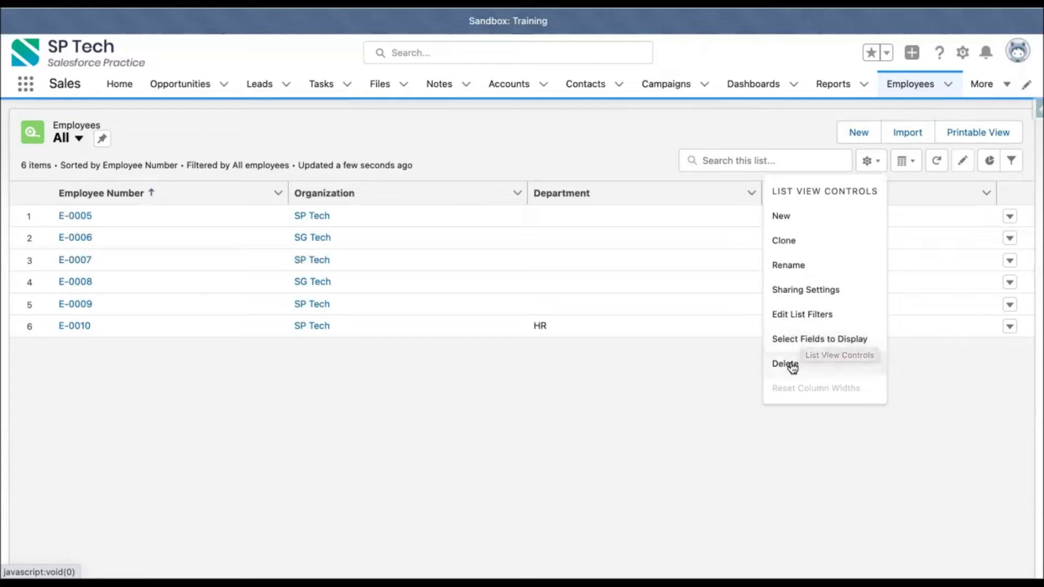
click(788, 220)
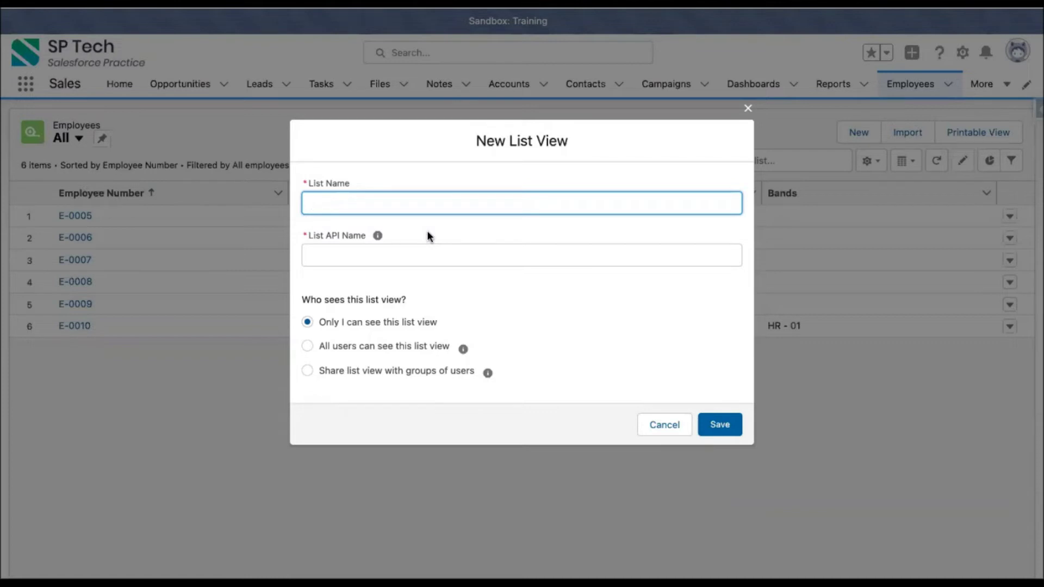
text(R Employees)
click(542, 313)
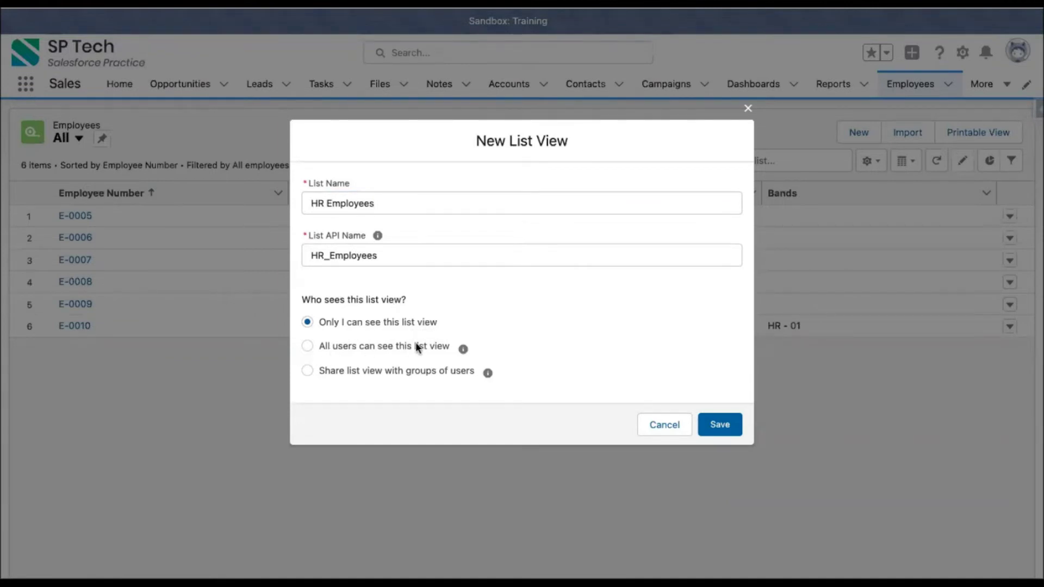
click(308, 348)
click(715, 428)
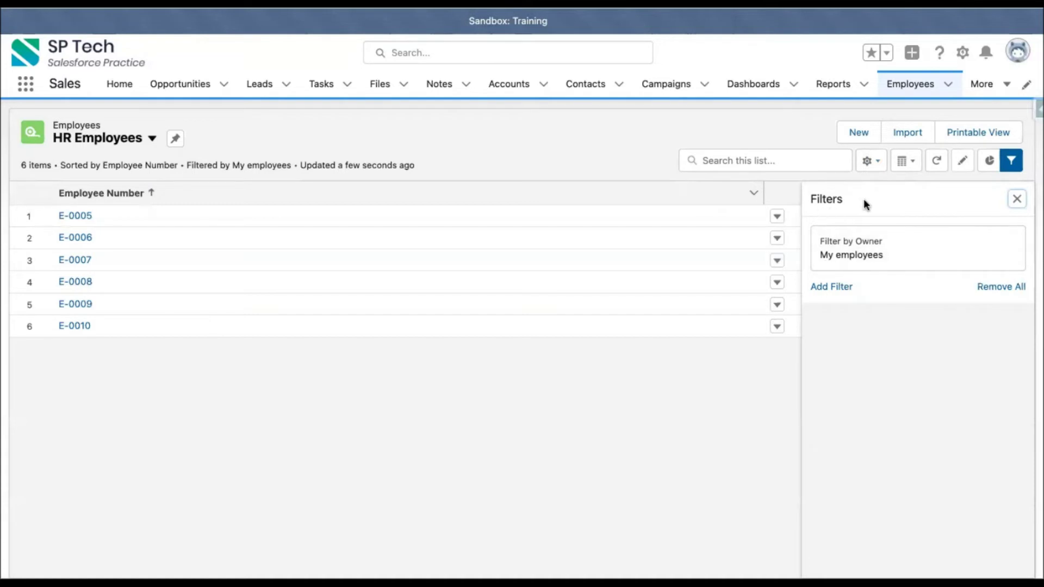
Change the HR Employees list view's owner filter to All employees
click(864, 253)
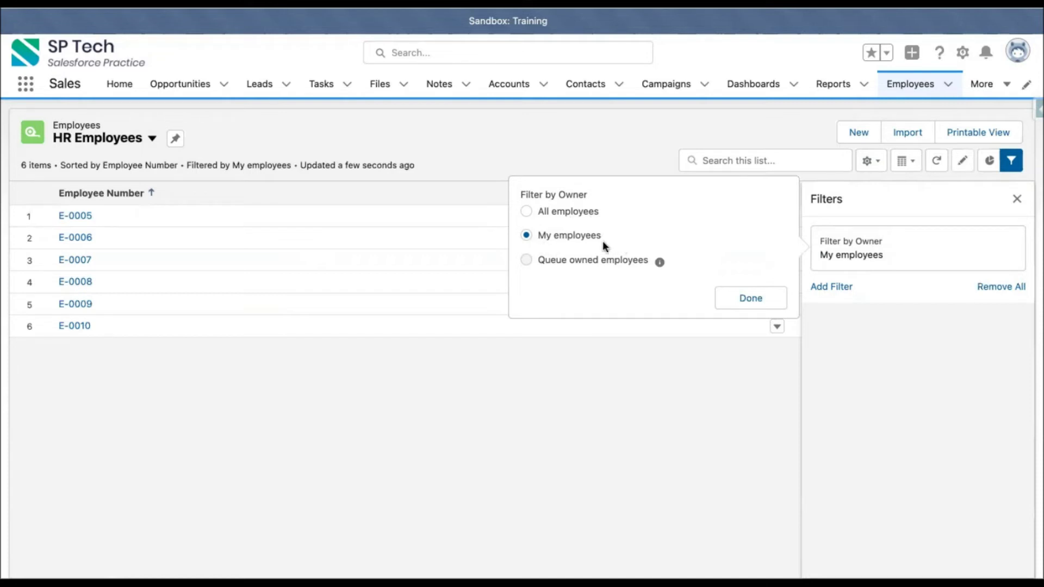
click(526, 211)
click(739, 299)
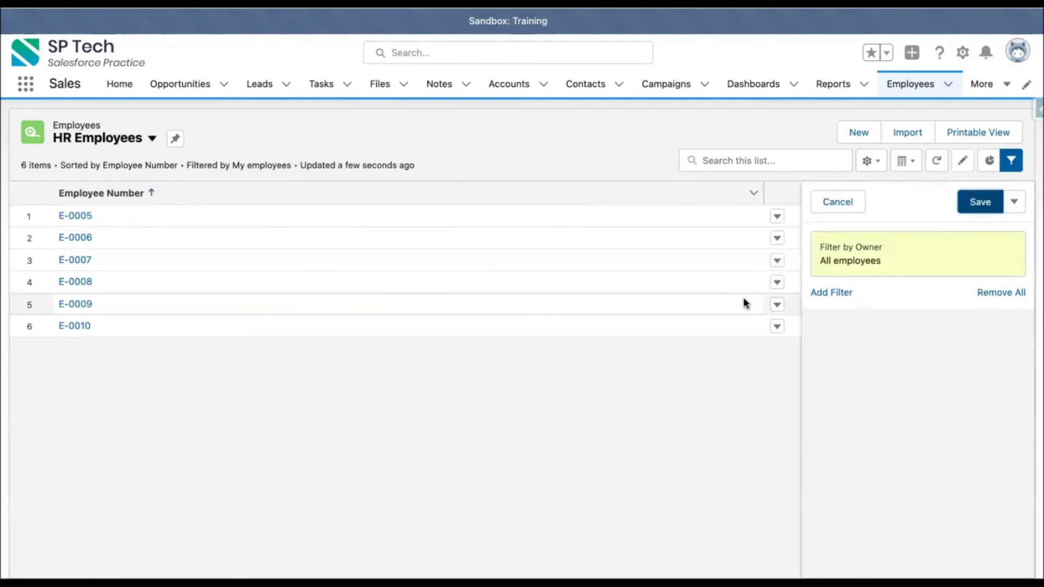
Add a filter for Department equals HR, save the list view and close its filters
click(846, 294)
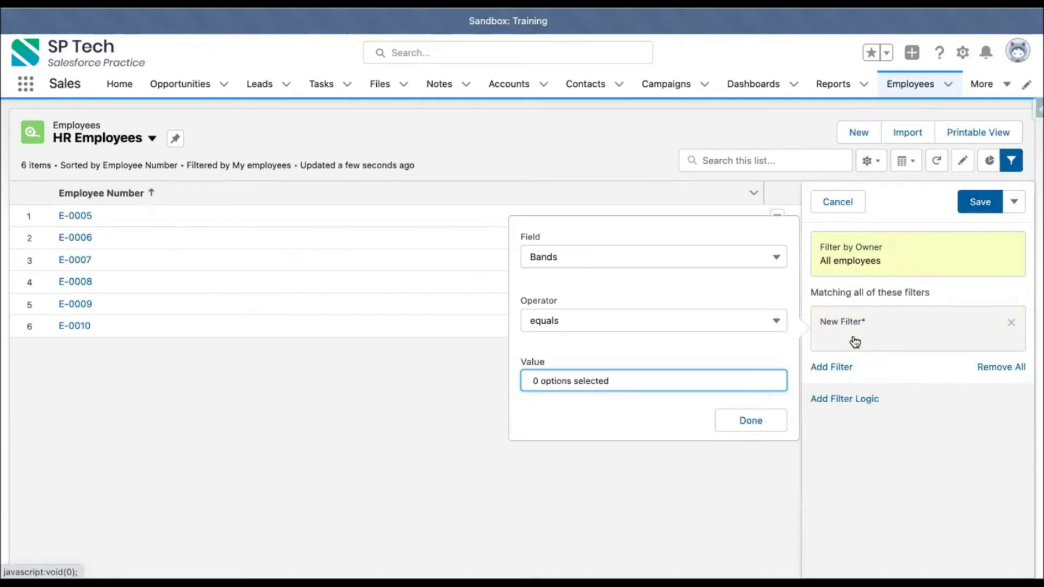
click(544, 261)
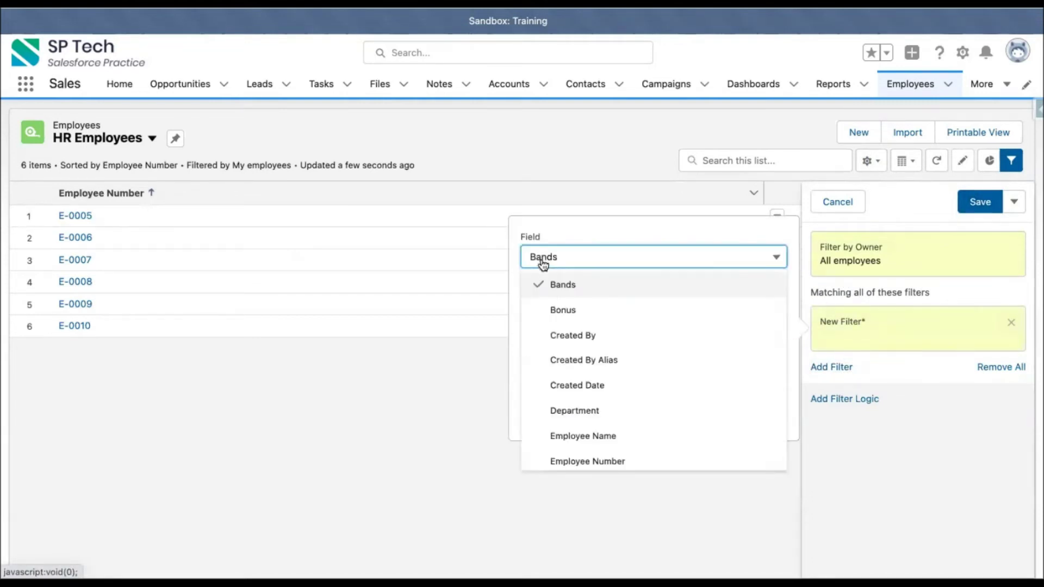
scroll(563, 361, down, 2)
click(572, 337)
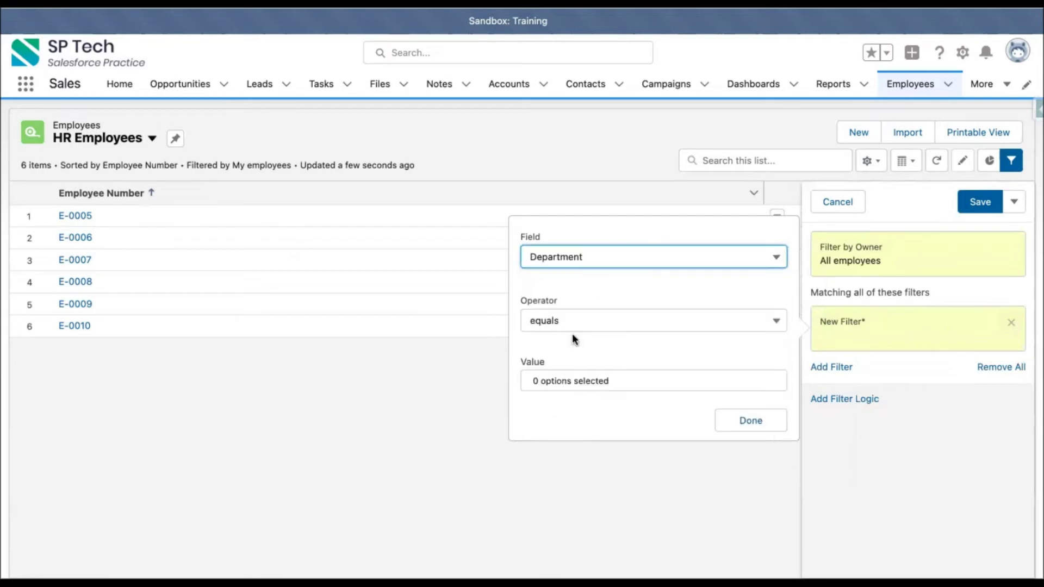
click(575, 387)
click(579, 400)
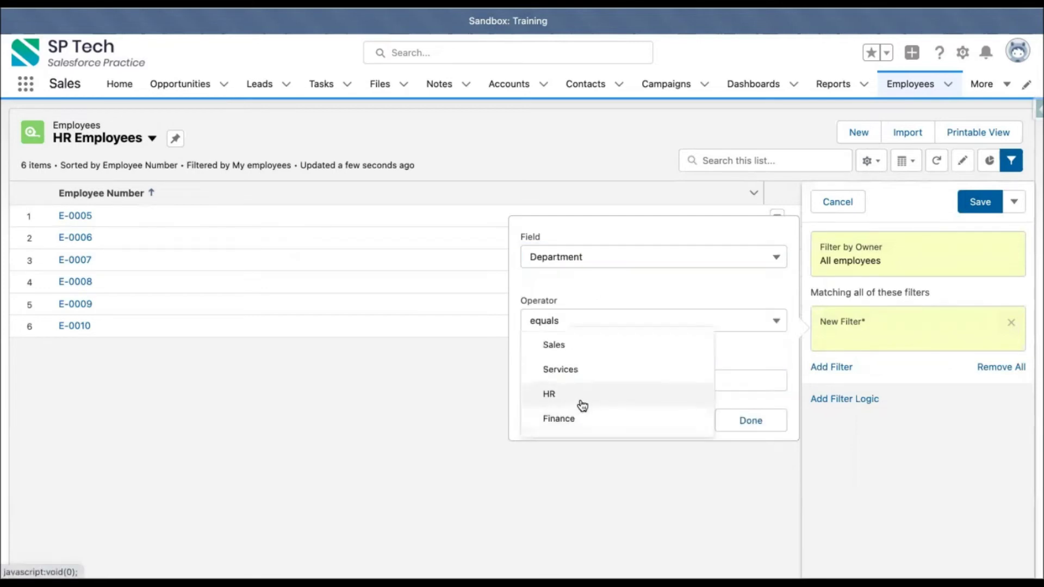
click(742, 396)
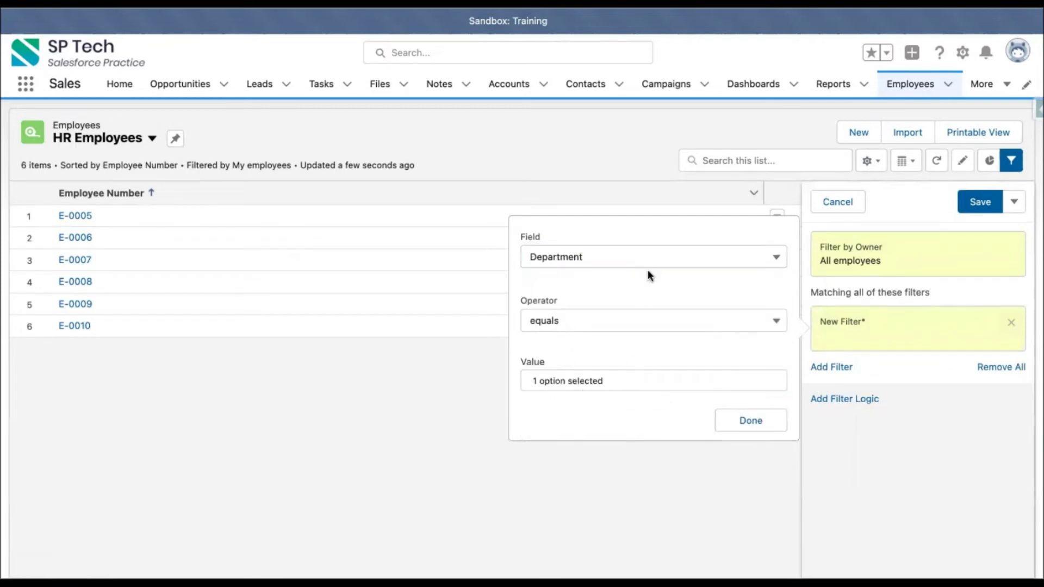
click(746, 421)
click(978, 208)
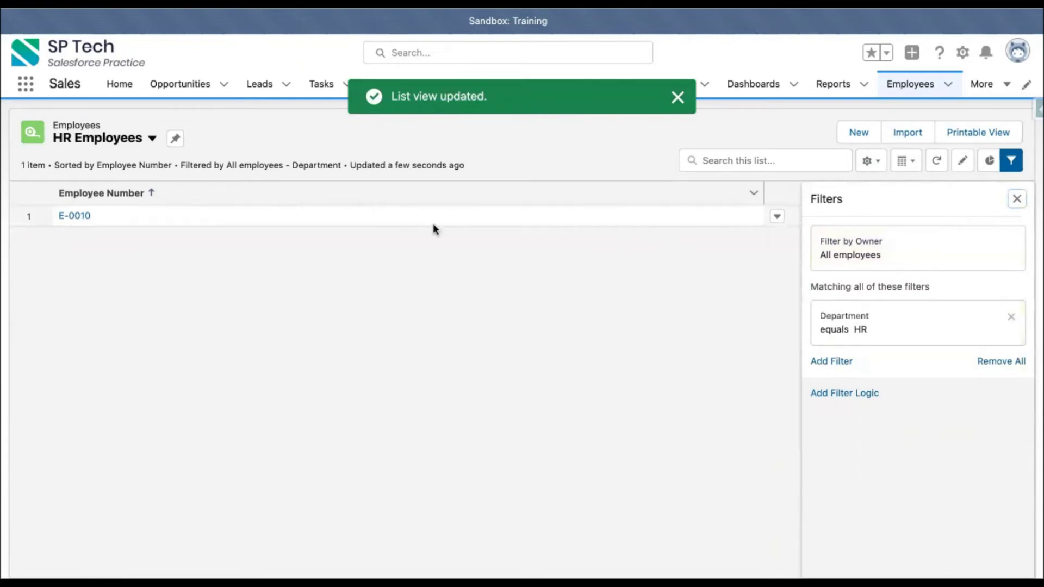
click(1017, 199)
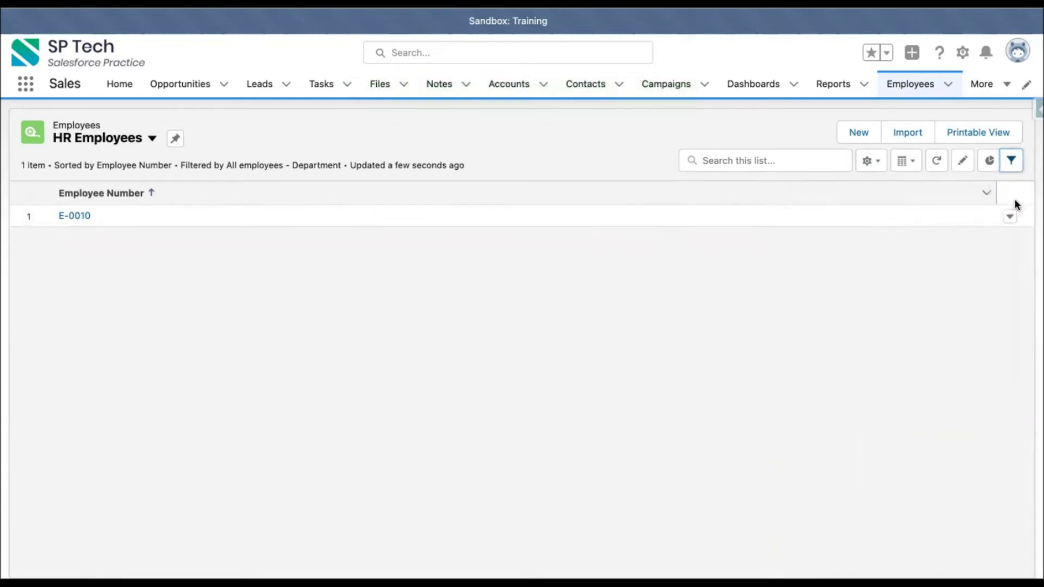
Add Department and Bands to the visible fields of the HR Employees list view
click(871, 162)
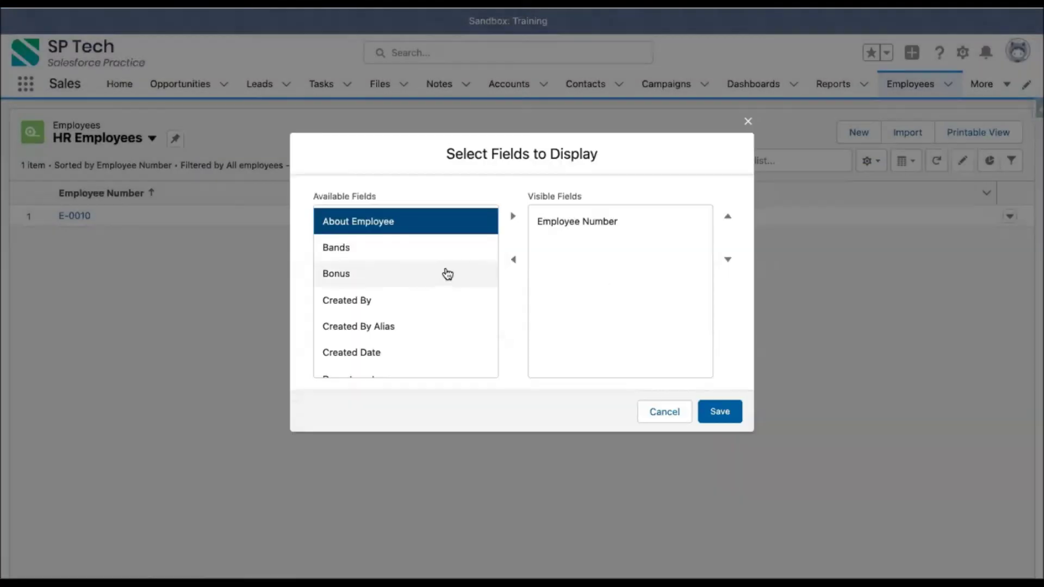
scroll(424, 319, down, 3)
click(418, 307)
click(513, 216)
scroll(426, 263, up, 3)
click(392, 246)
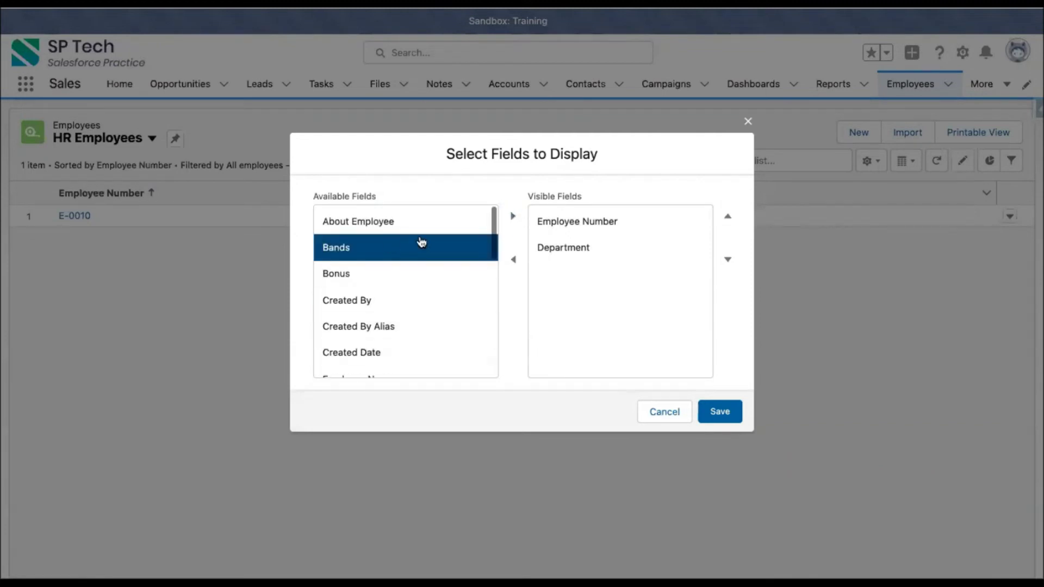
click(511, 218)
Add Organization, Salary and Working Days to the list view's visible fields and save the selection
scroll(389, 327, down, 2)
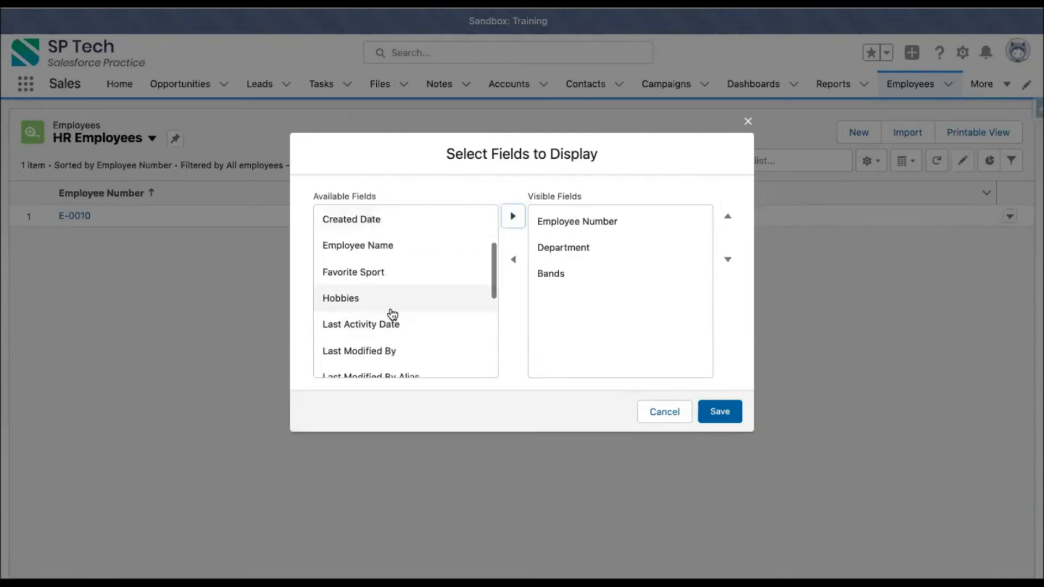
scroll(391, 315, down, 2)
click(384, 353)
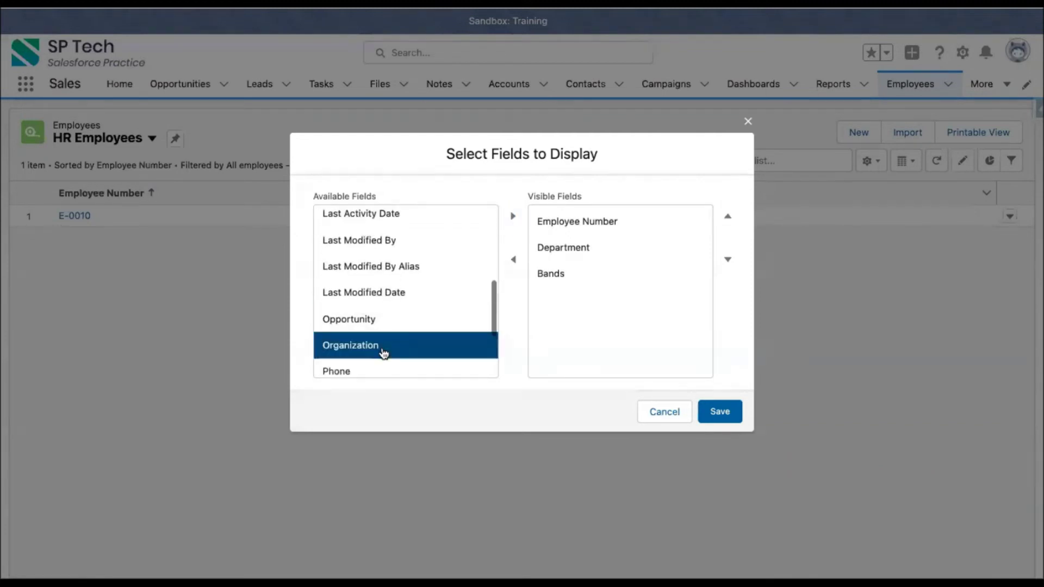
click(512, 216)
scroll(430, 354, down, 3)
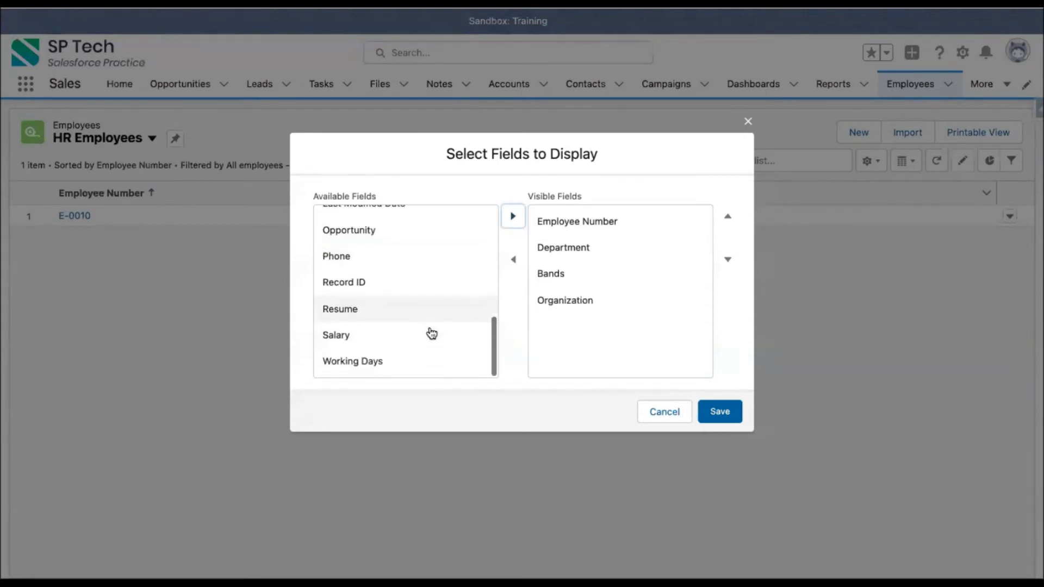
click(401, 334)
click(512, 216)
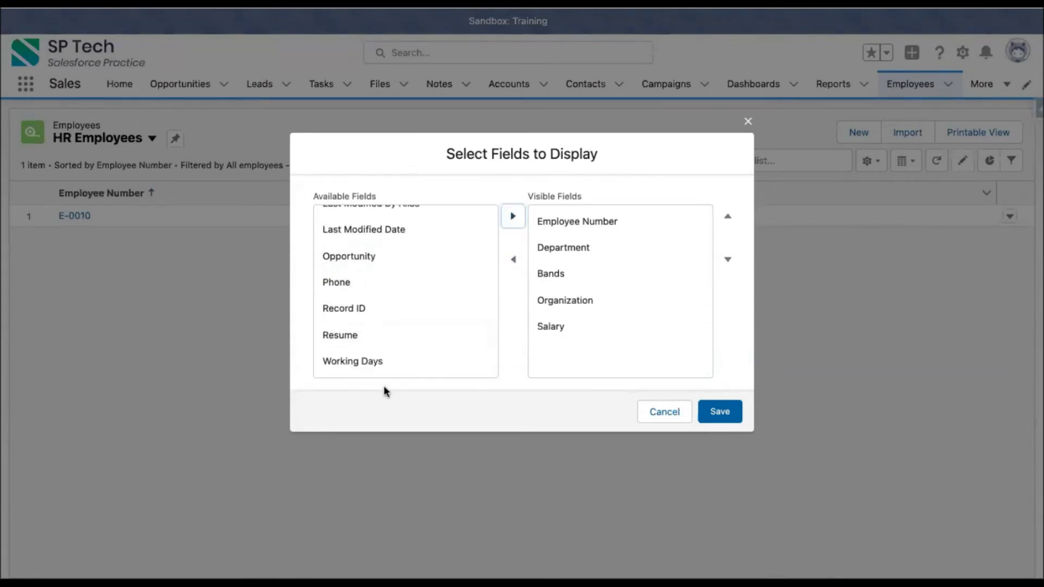
click(392, 365)
click(512, 216)
click(707, 420)
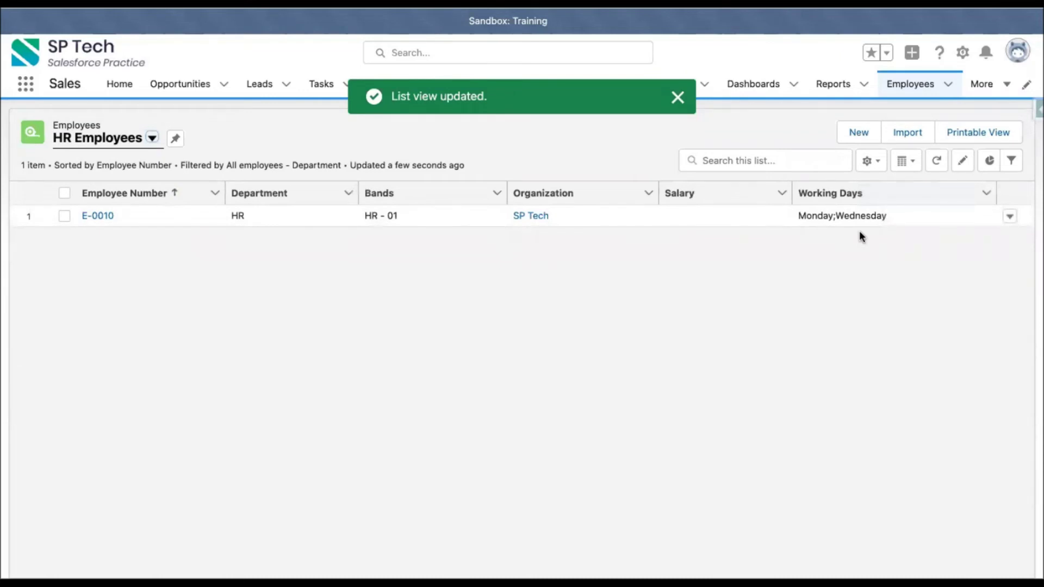
Set the Salary of the listed HR employee to 100,000 directly in the list and save it
double_click(725, 215)
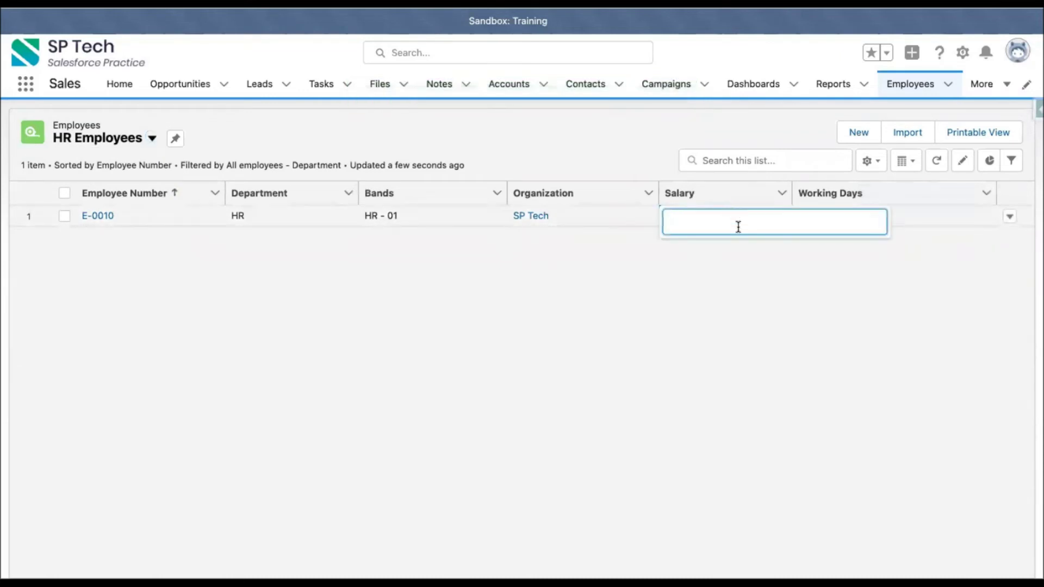
click(764, 304)
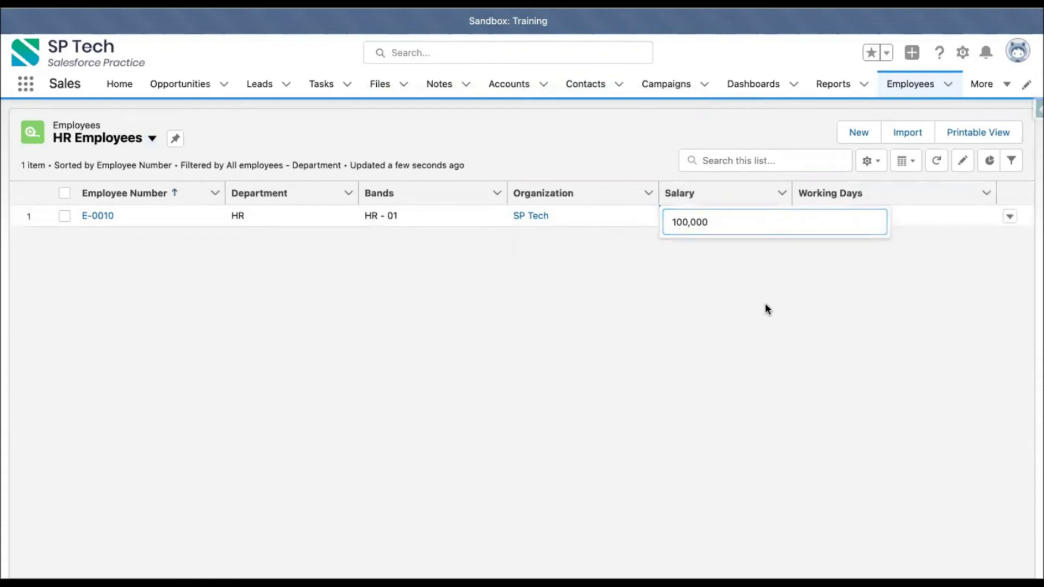
click(561, 557)
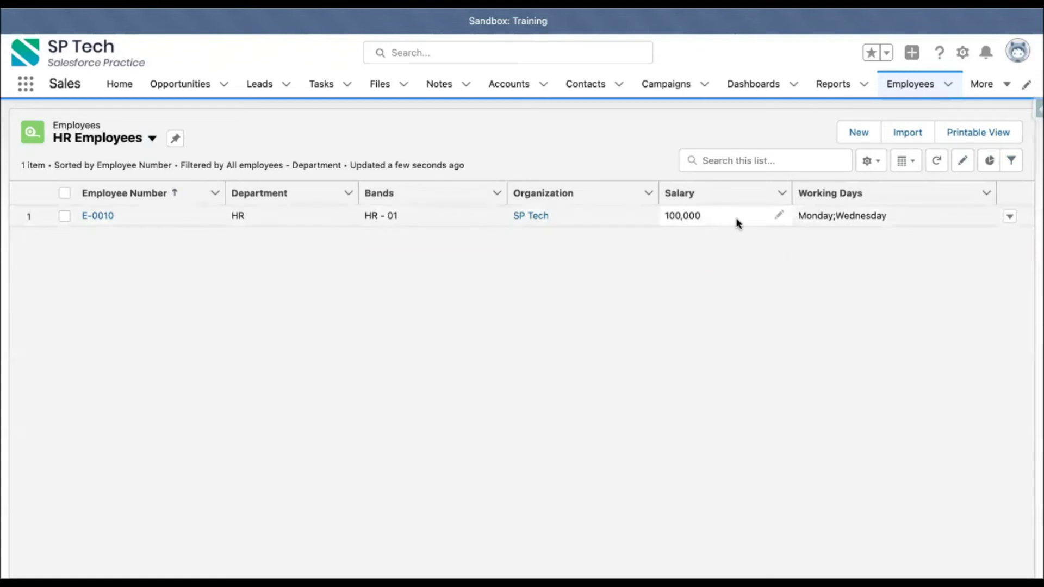
Review the filters applied to the HR Employees list view, including through its Edit List Filters option
click(1013, 161)
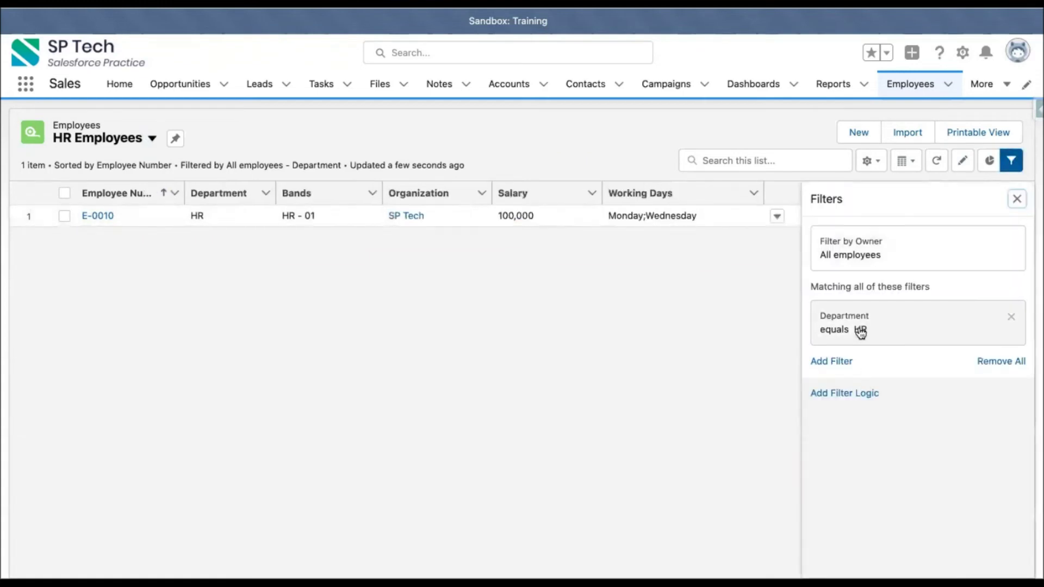
click(1017, 199)
click(865, 161)
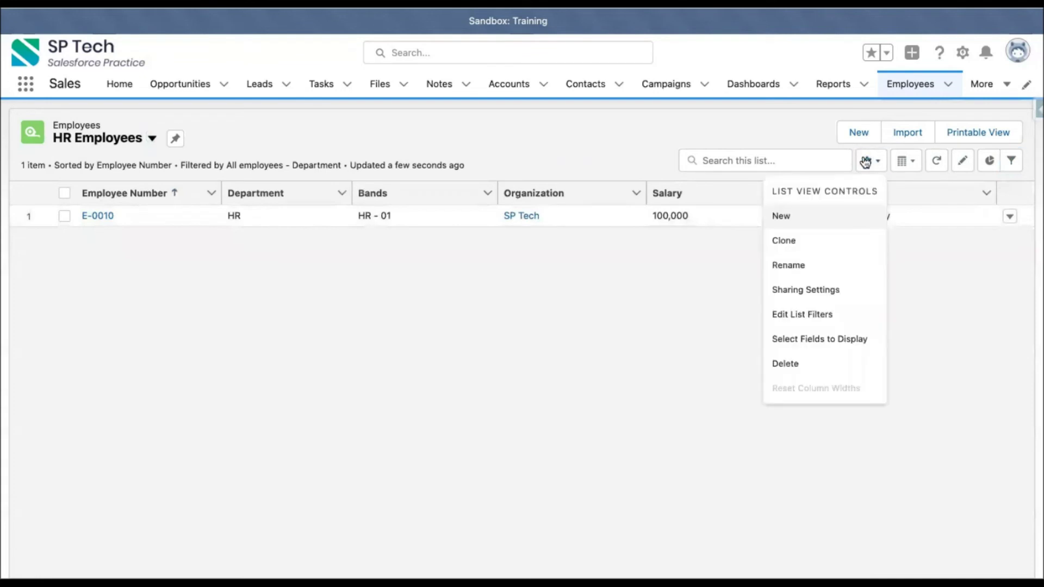
click(807, 319)
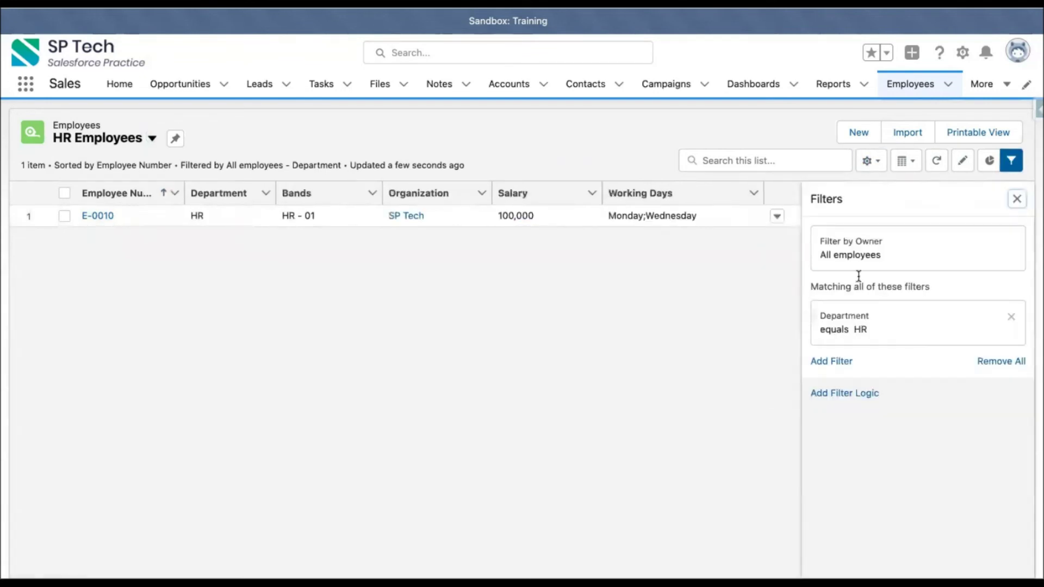
Close the filters and pin the All list view as the default for Employees
click(1011, 160)
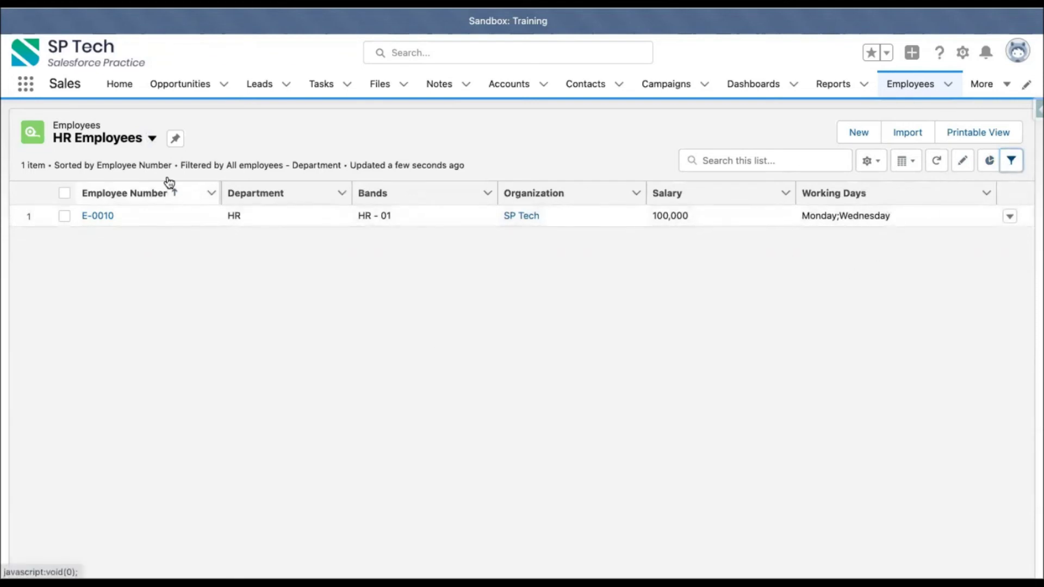
click(152, 139)
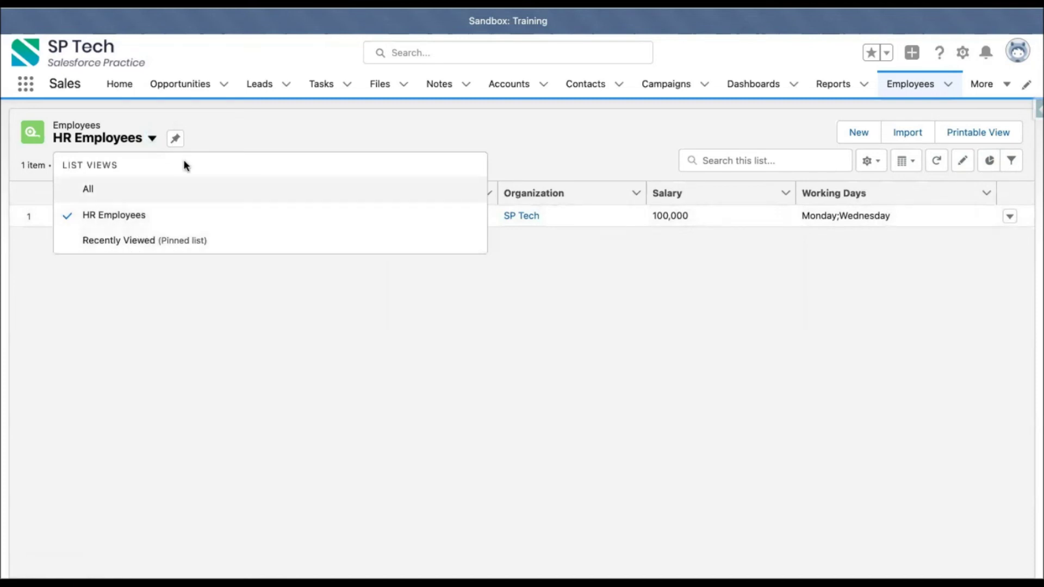
click(109, 189)
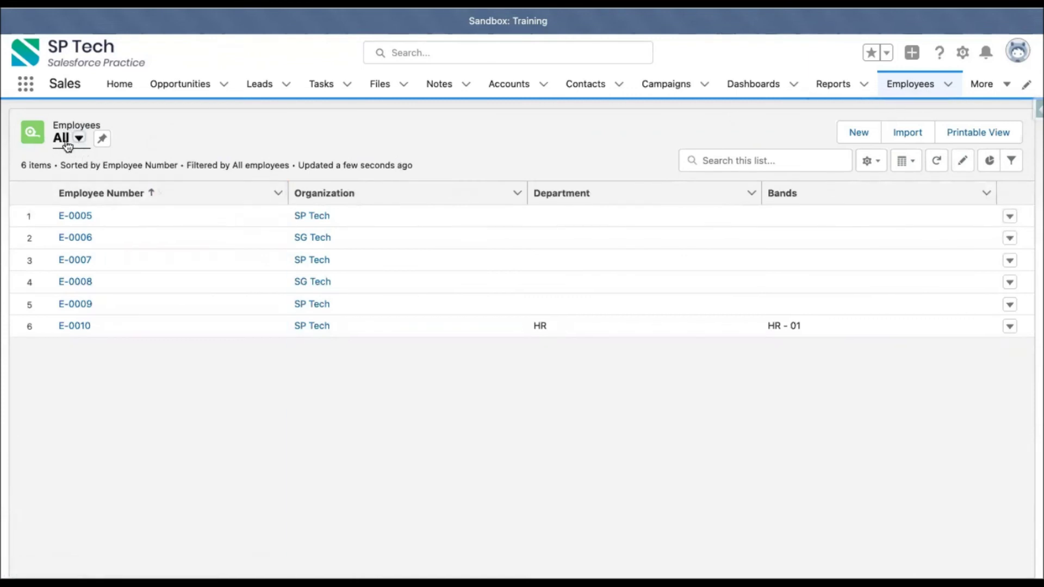
click(102, 138)
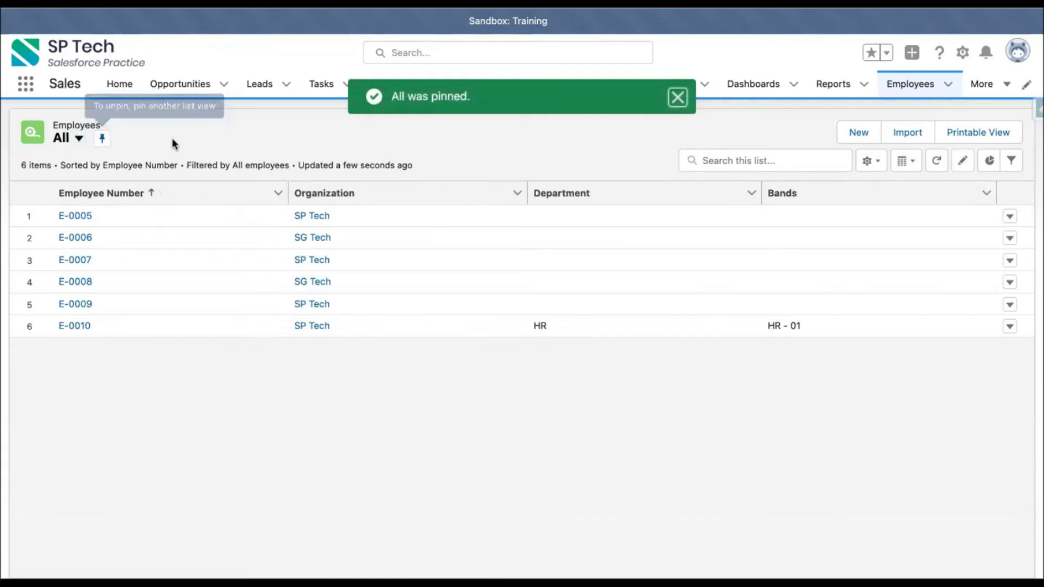
Check which Employees list view is pinned, then visit Opportunities and return to Employees to check which view loads by default
click(81, 140)
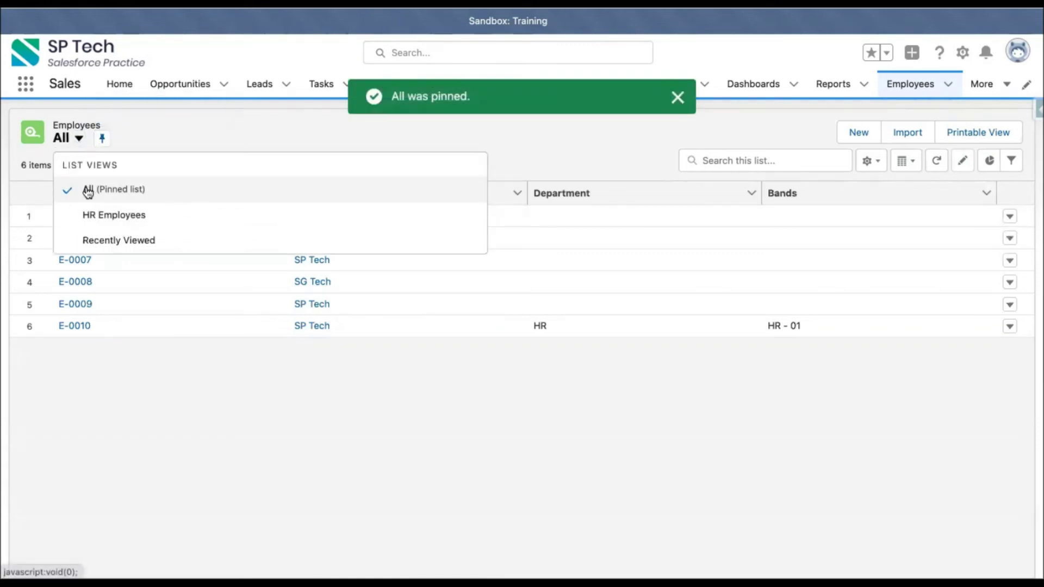
click(243, 124)
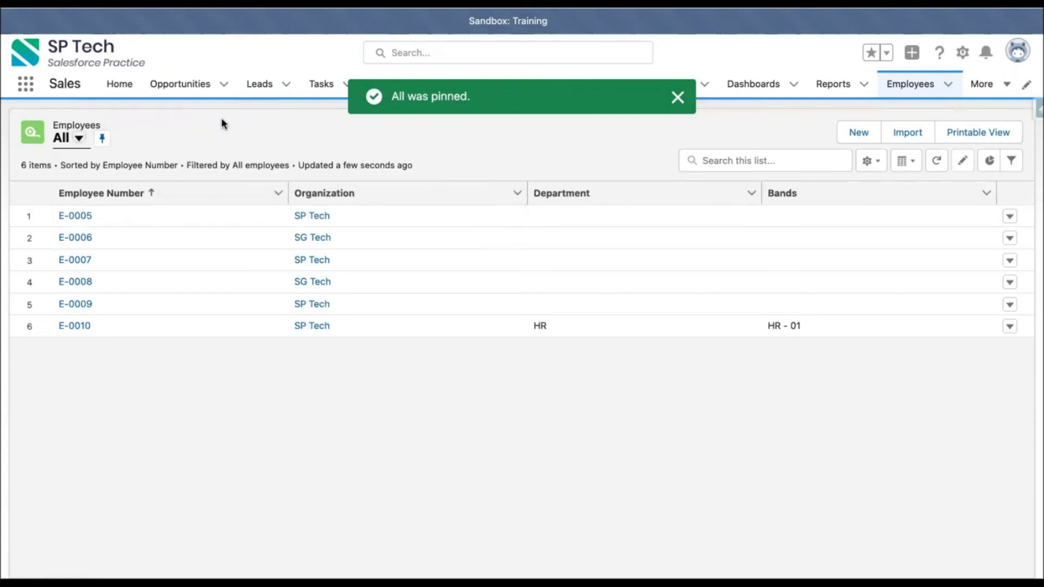
click(189, 96)
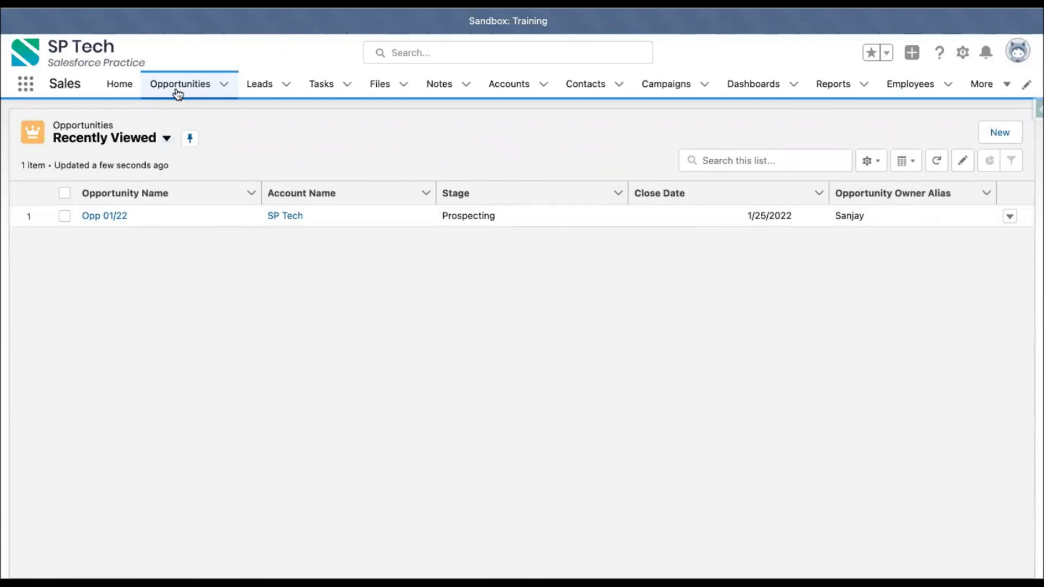
click(916, 87)
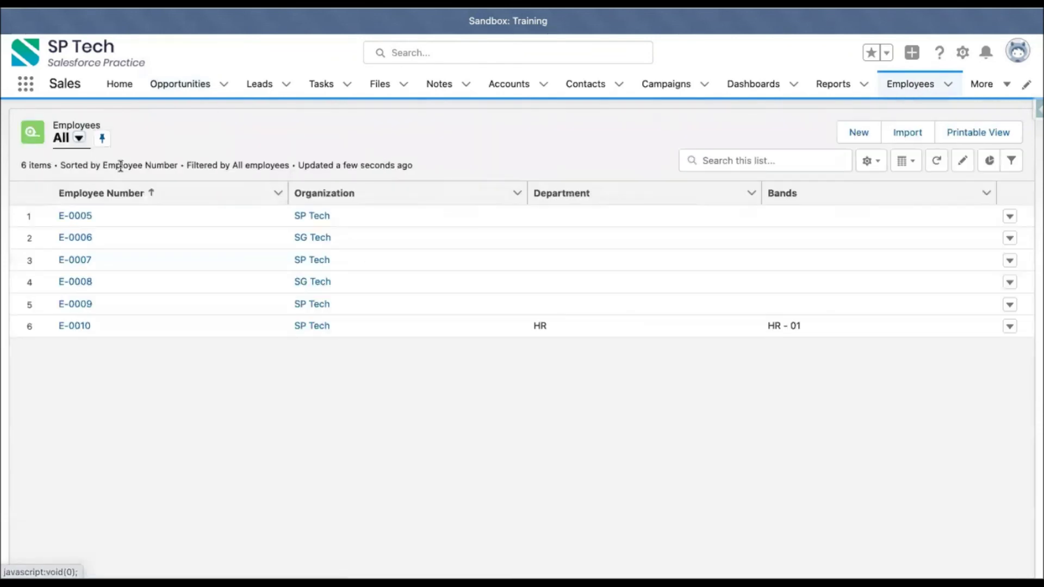